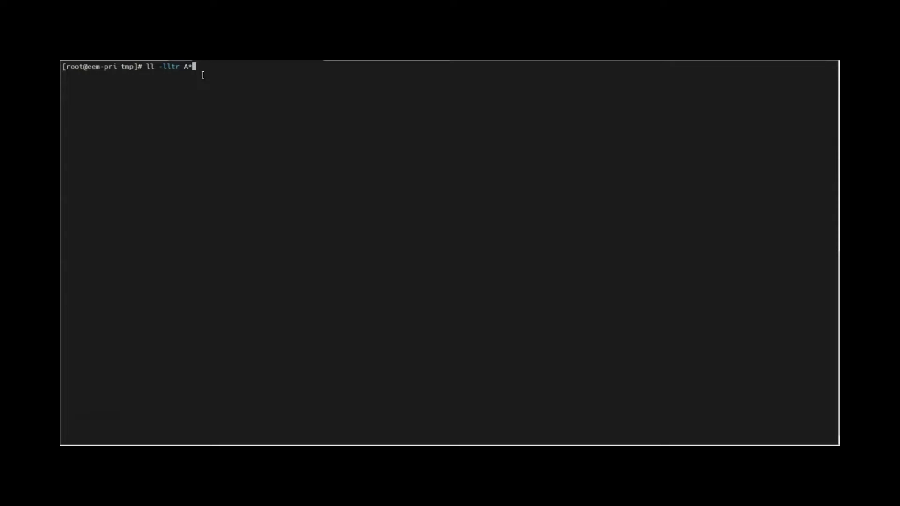
List the AutoSys ISO in tmp and loop-mount it at /mnt/disc
key("Return")
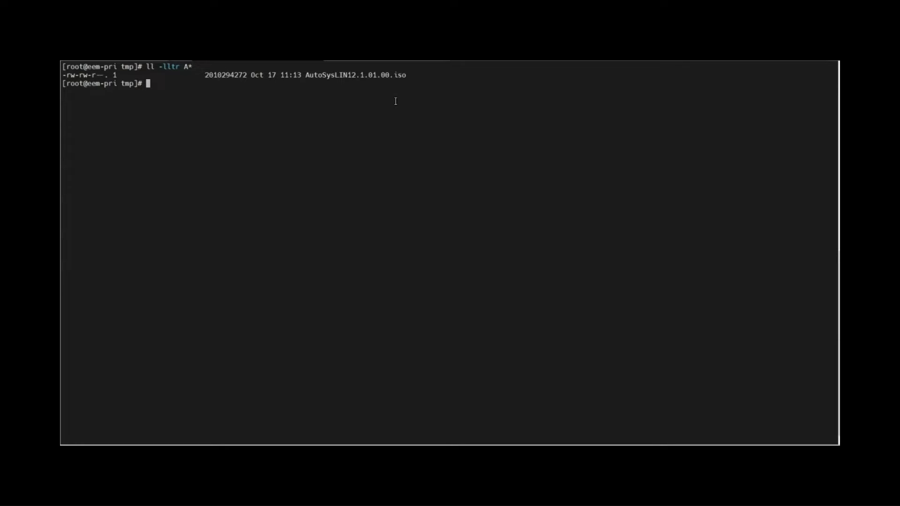
key("Return")
key("Return")
type("mount /tmp/AutoSysLIN12.1.01.00.iso /mnt/disc -o loop")
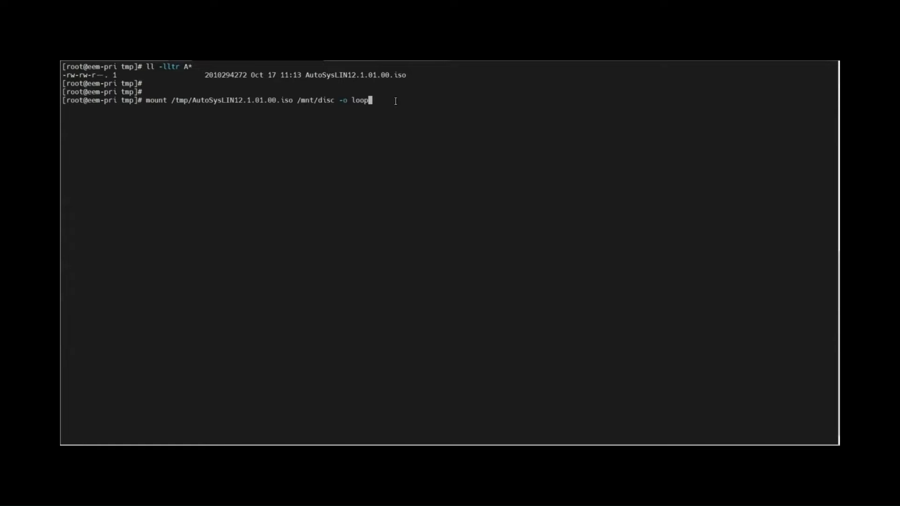
key("Return")
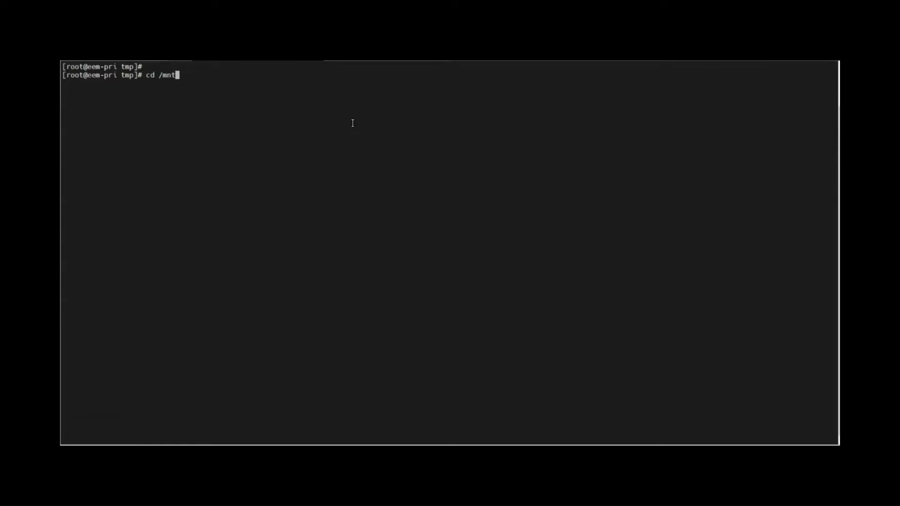
type("/disc")
Move into /mnt/disc, list its contents and launch ./install.bin
key("Return")
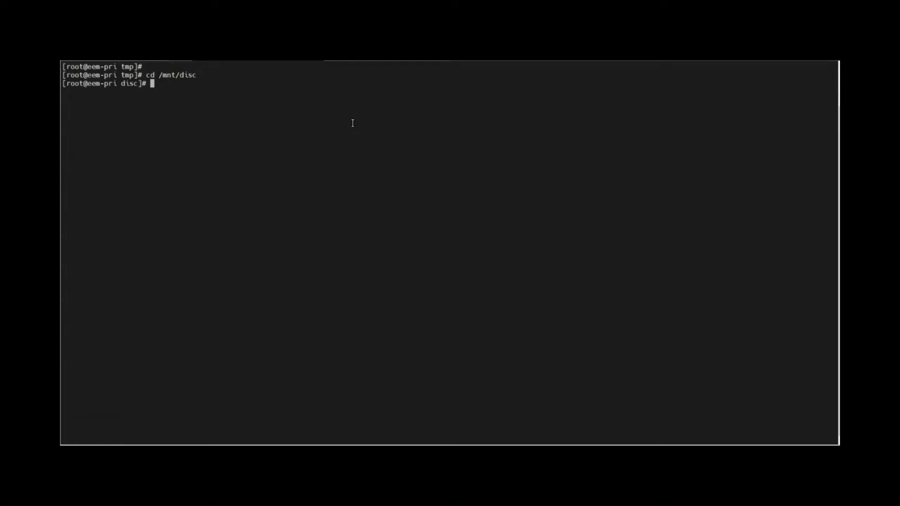
type("ll")
key("Return")
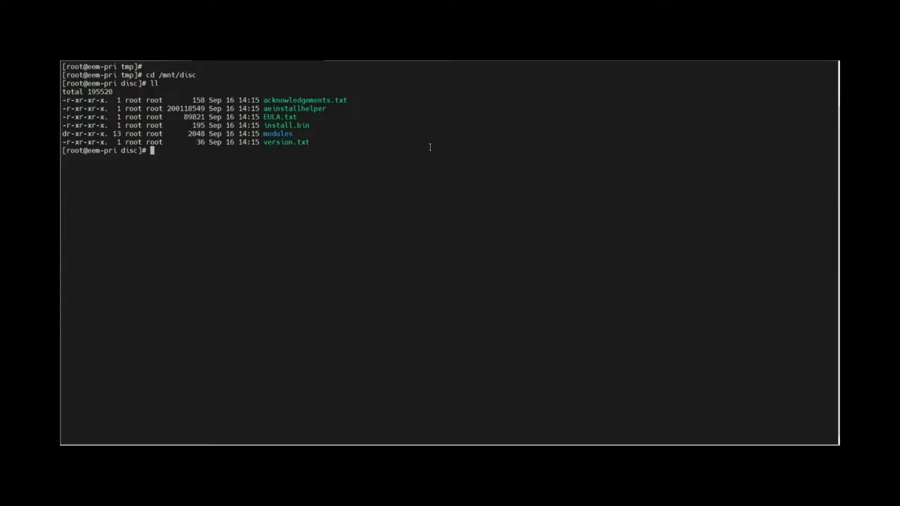
type("./")
type("in")
type("s")
key("Tab")
key("Return")
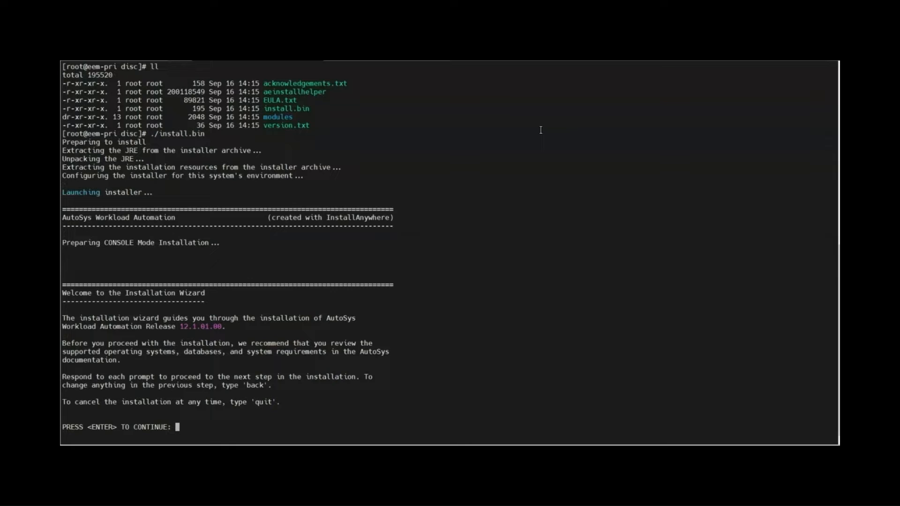
Continue past the welcome, jump to the end of the license text with 0 and accept it with y
key("Return")
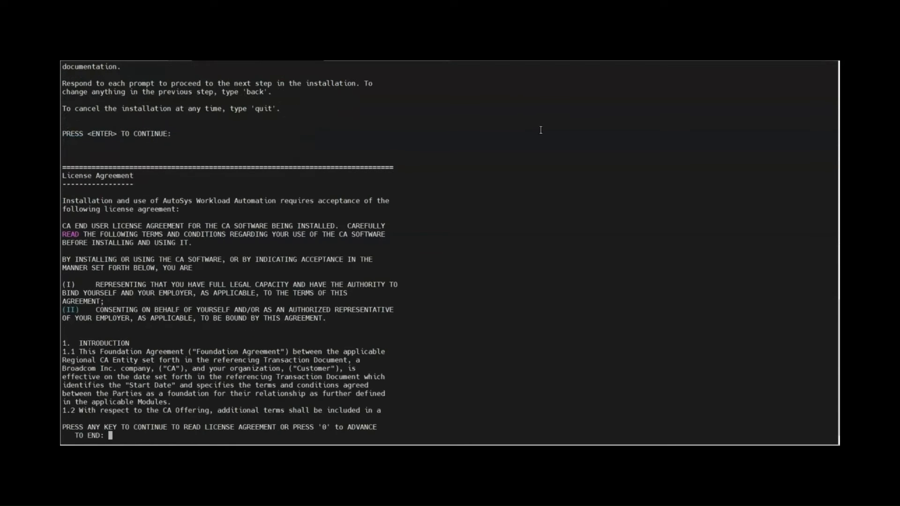
key("Return")
key("Return")
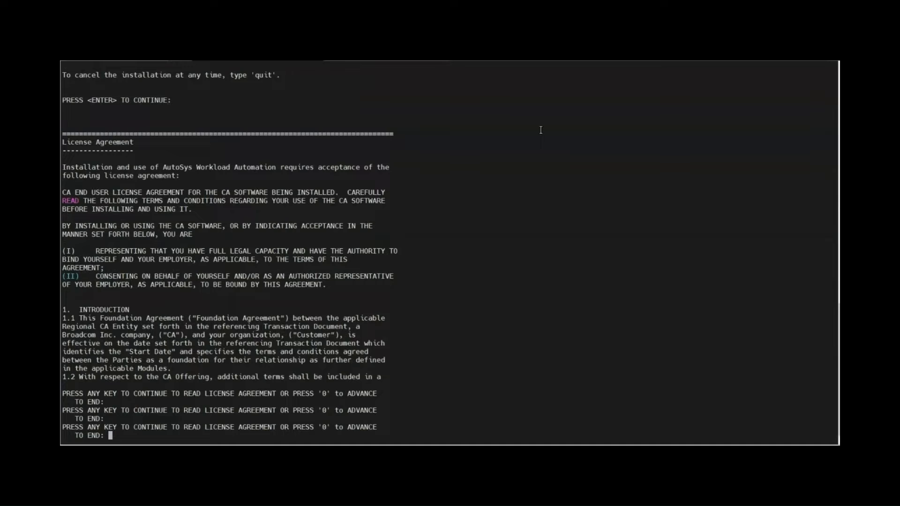
type("0")
key("Return")
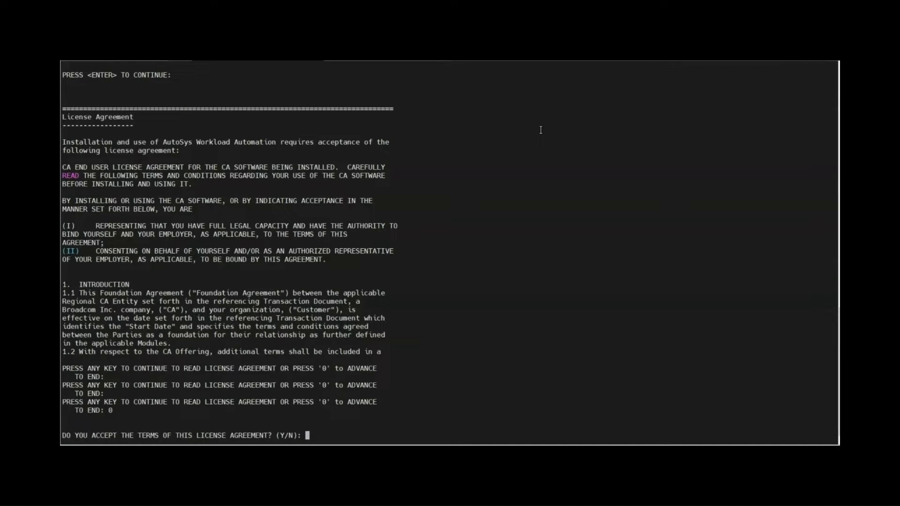
type("y")
key("Return")
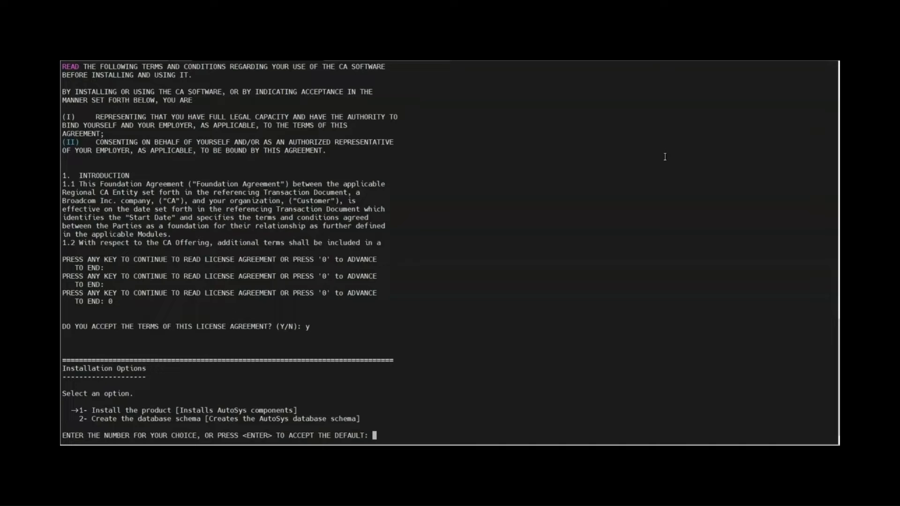
Choose Install the product in Custom mode using the bundled Java VM
key("Return")
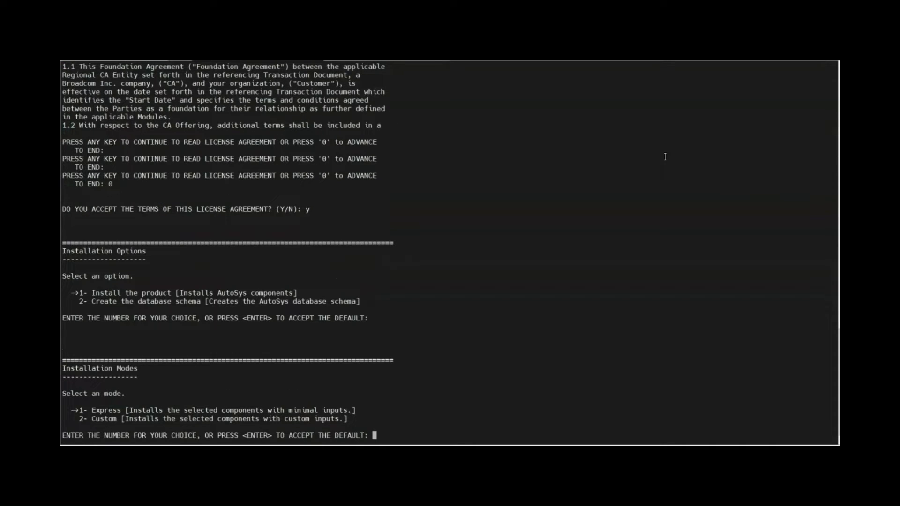
type("2")
key("Return")
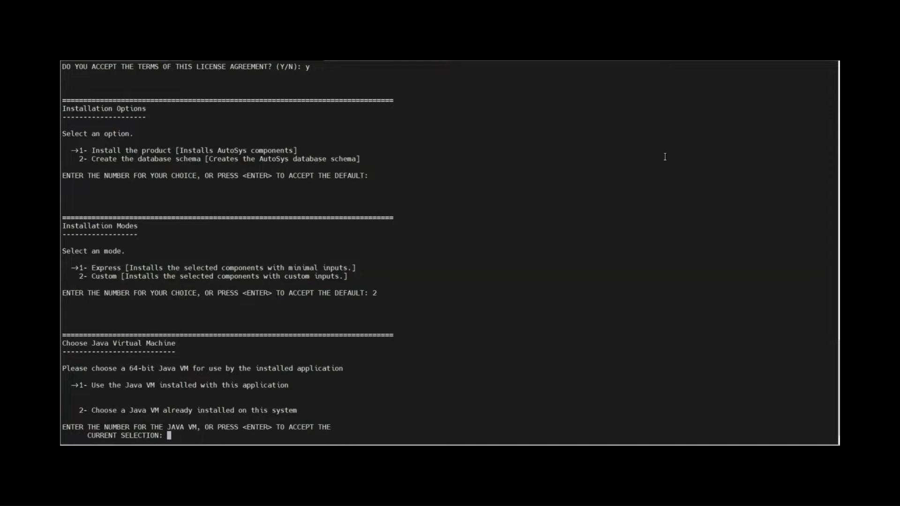
key("Return")
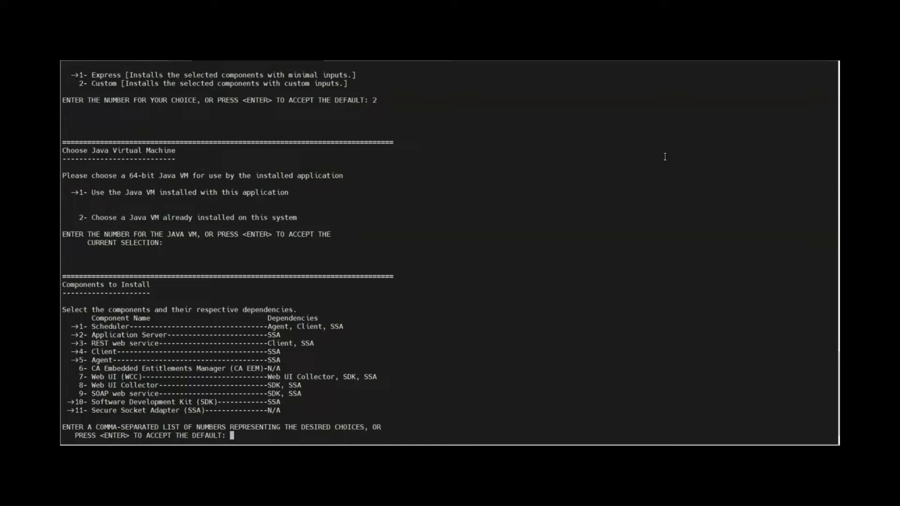
type("6")
Select only CA EEM (option 6) and accept the default installation and shared components paths
key("Return")
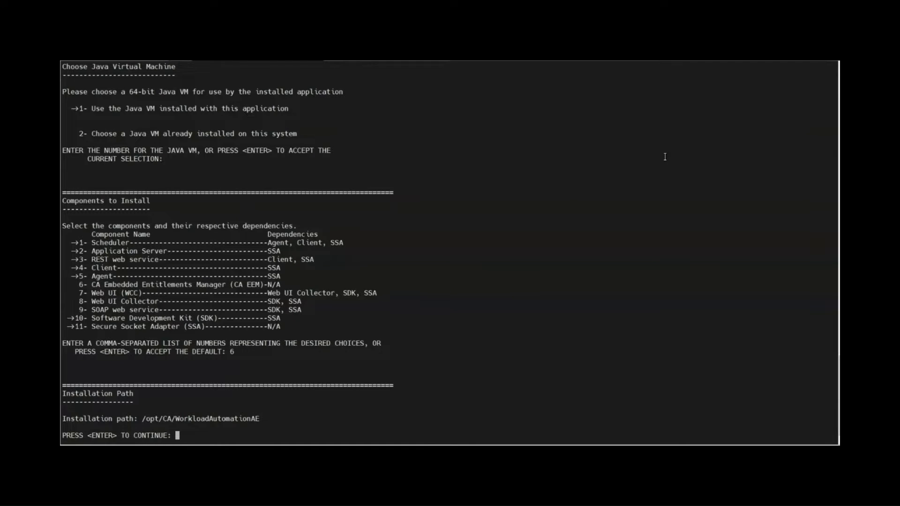
key("Return")
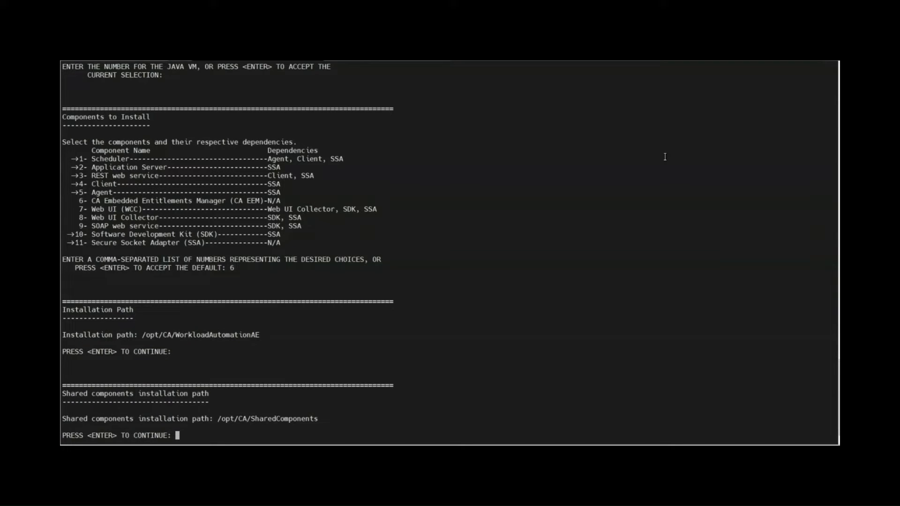
key("Return")
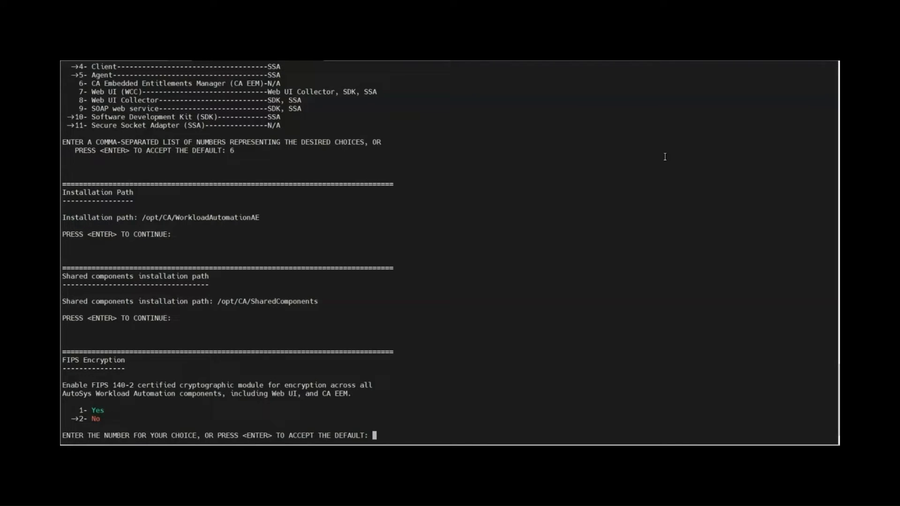
Keep FIPS encryption off and the default EEM host name, then enter and confirm the administrator password
key("Return")
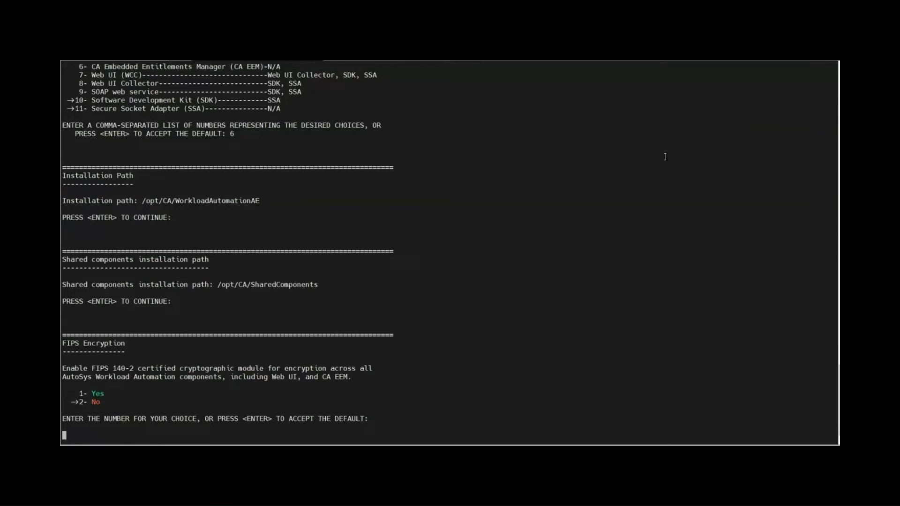
key("Return")
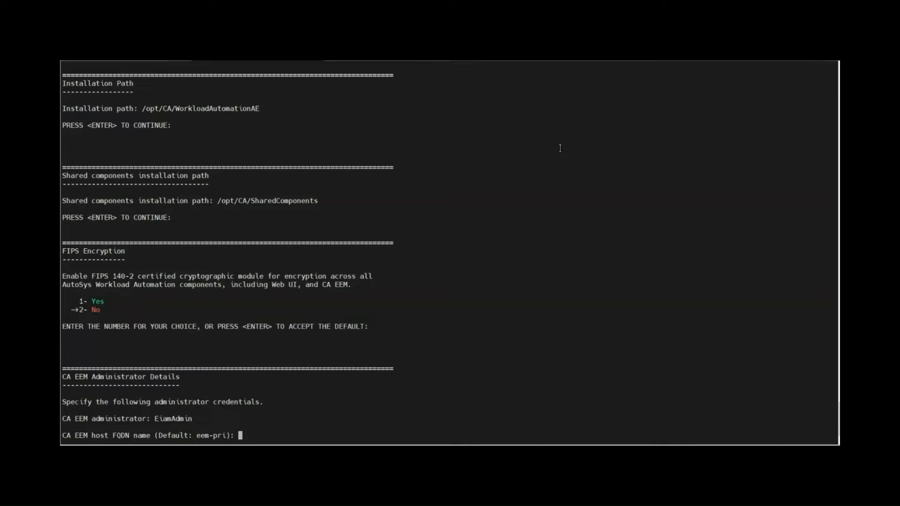
key("Return")
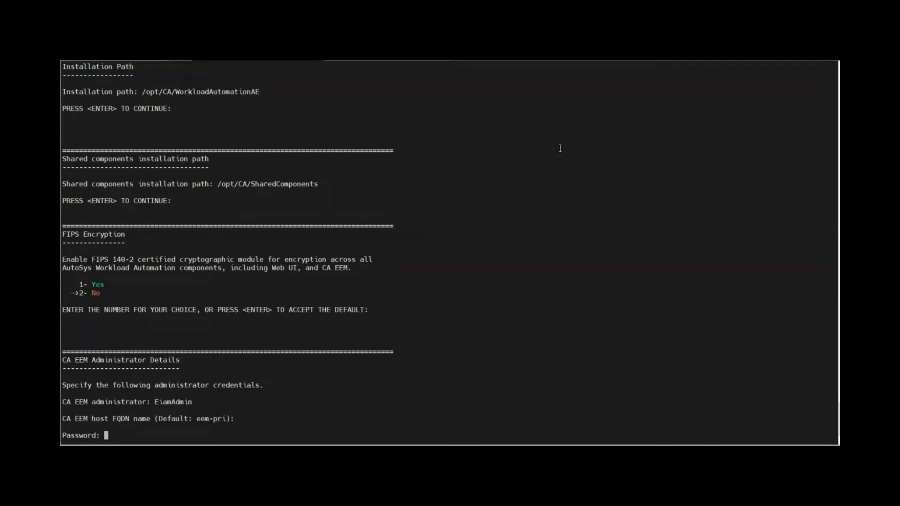
key("Return")
key("Return")
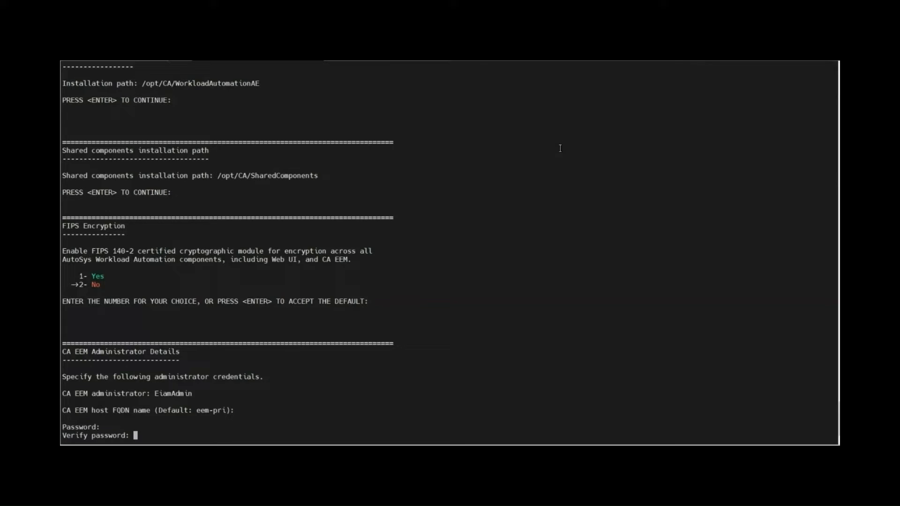
key("Return")
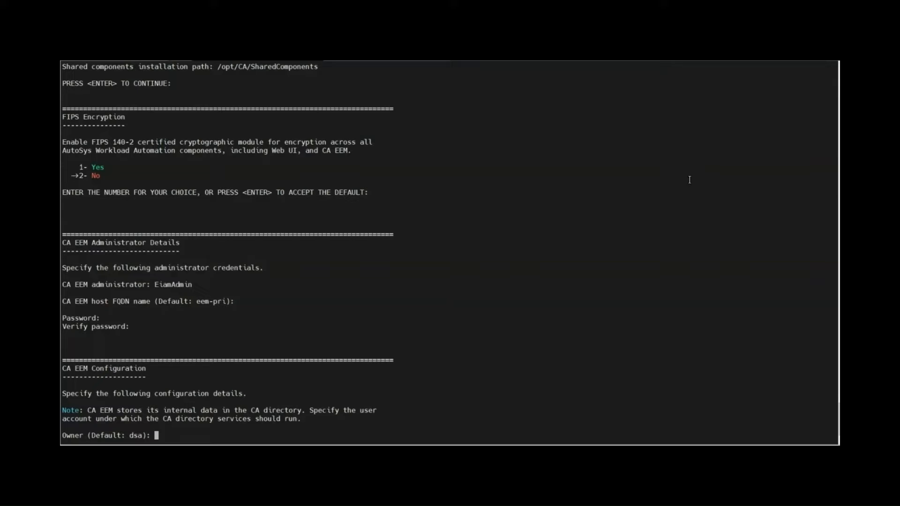
Accept defaults: directory owner dsa, group etrdir, Data DSA port 509, DB size 256 MB, file owner and group autosys
key("Return")
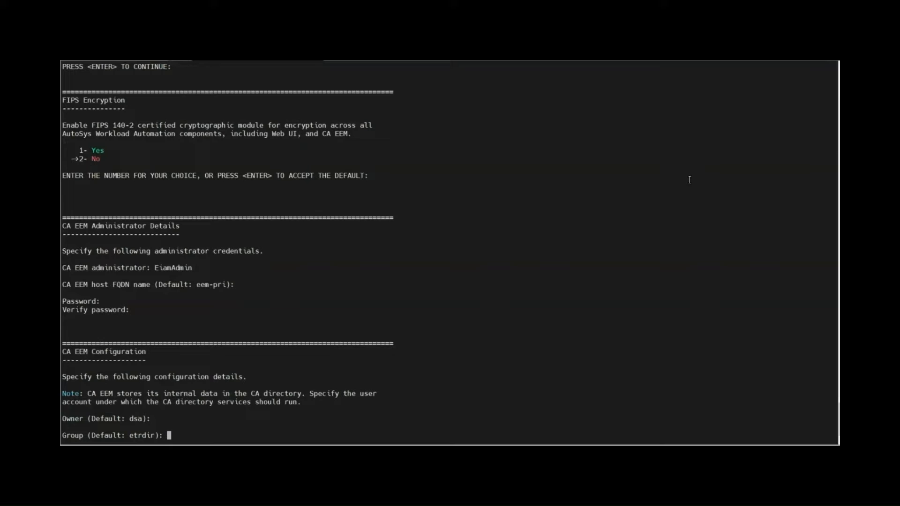
key("Return")
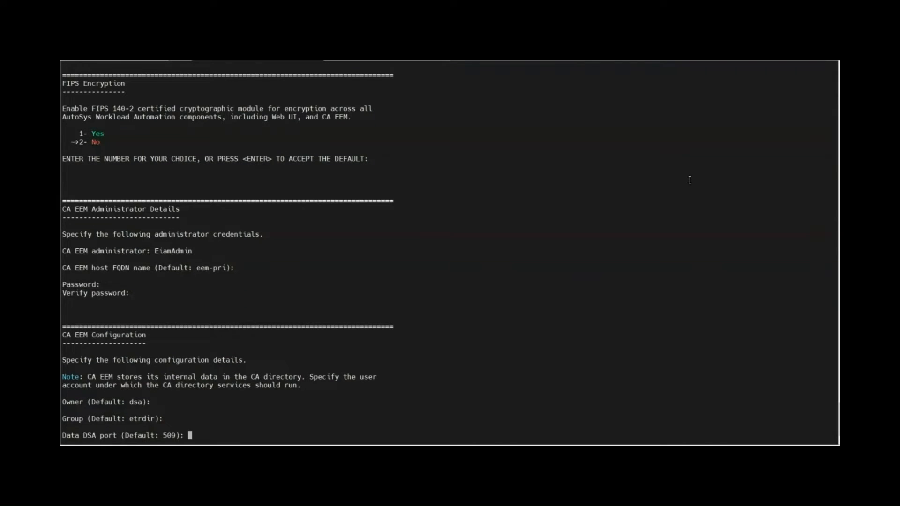
key("Return")
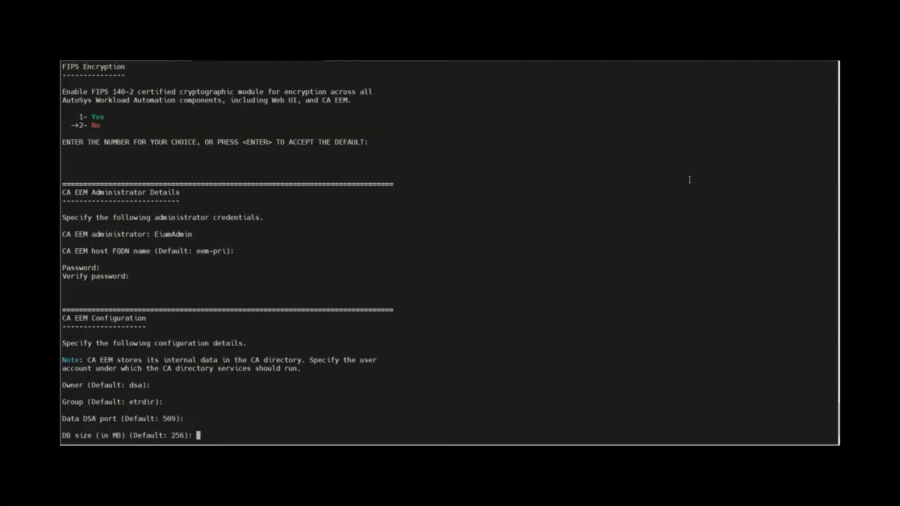
key("Return")
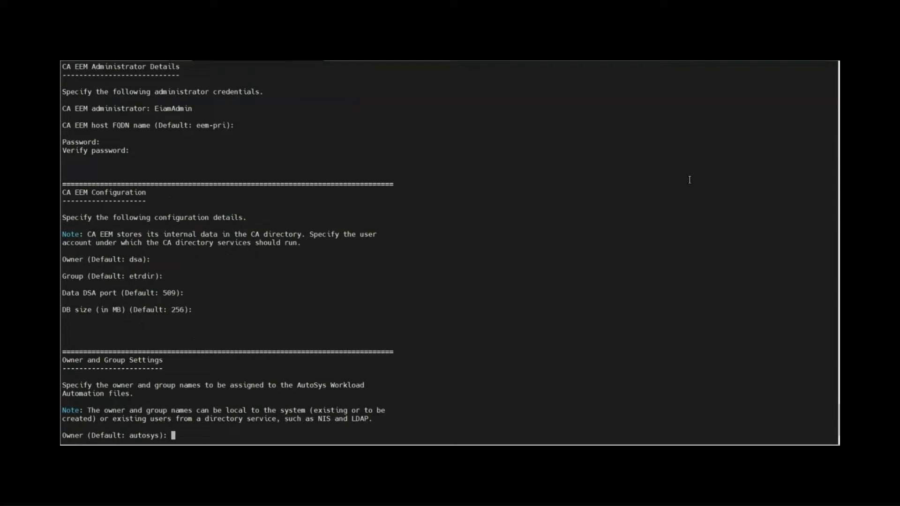
key("Return")
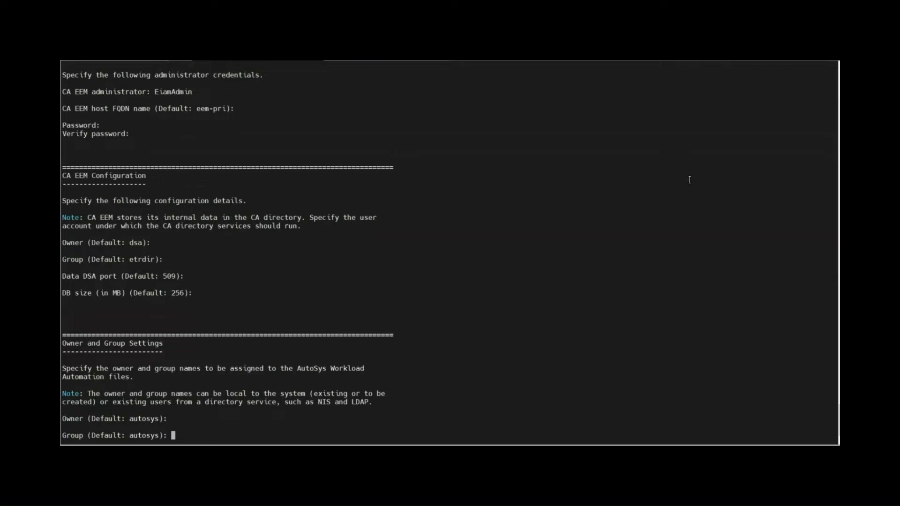
key("Return")
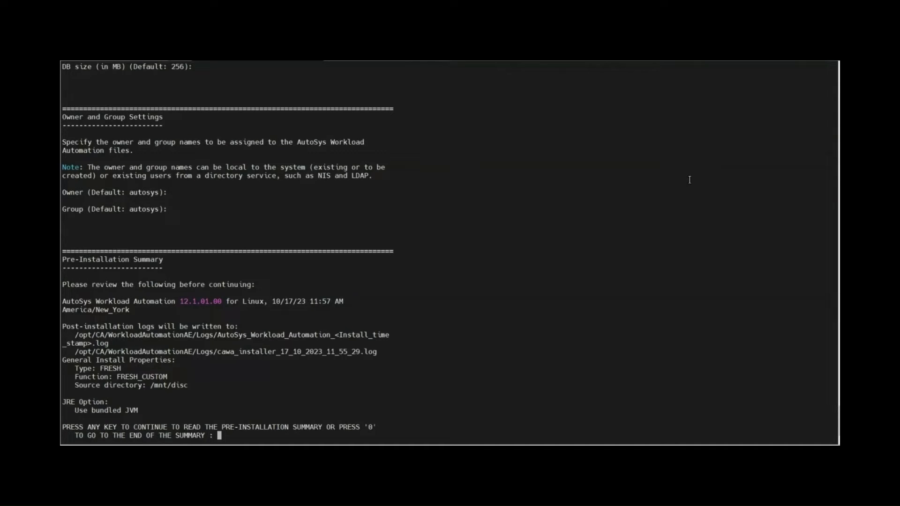
Page through the remaining pre-installation summary and begin the CA EEM installation
key("Return")
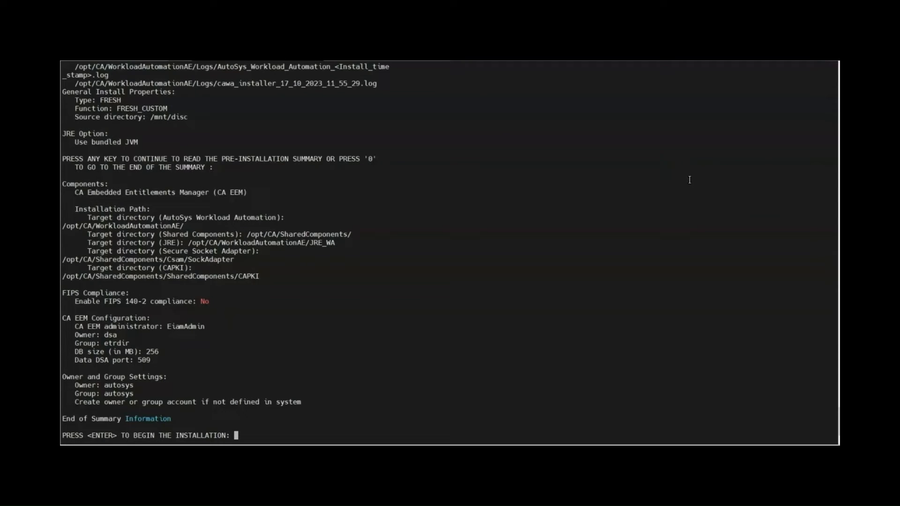
key("Return")
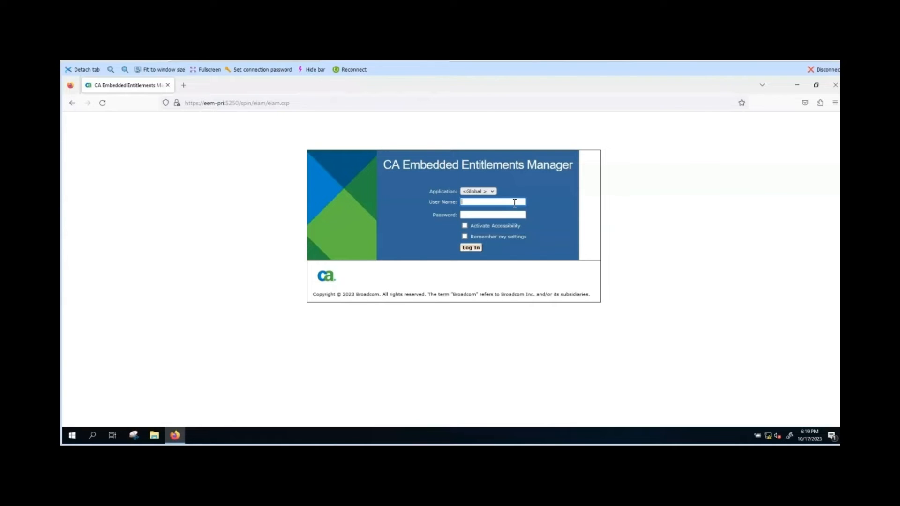
type("eiamadmi")
type("n")
Log into the EEM console as the administrator and list global users under Manage Identities
key("Tab")
type("*******")
left_click(472, 249)
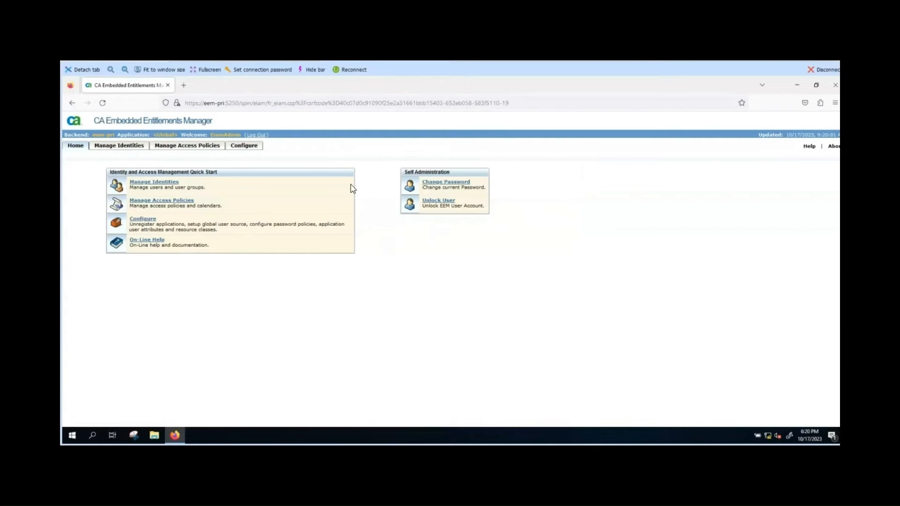
left_click(154, 182)
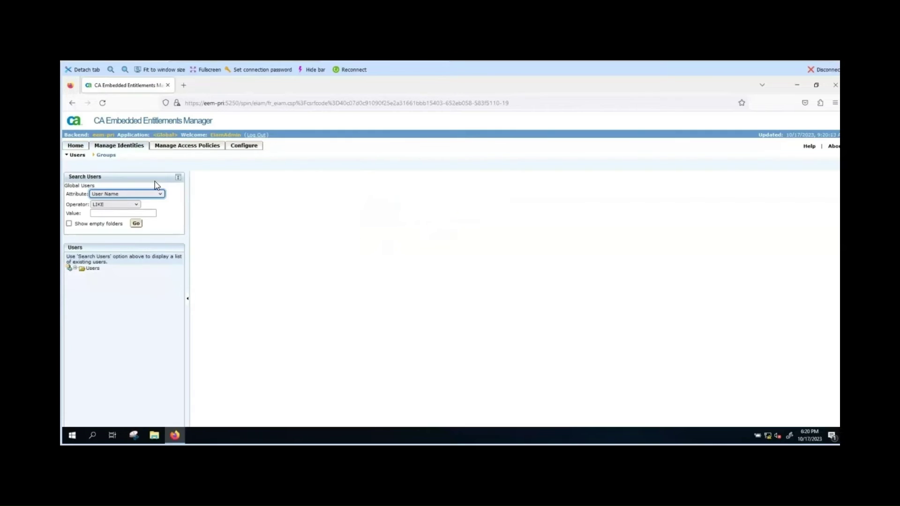
left_click(137, 224)
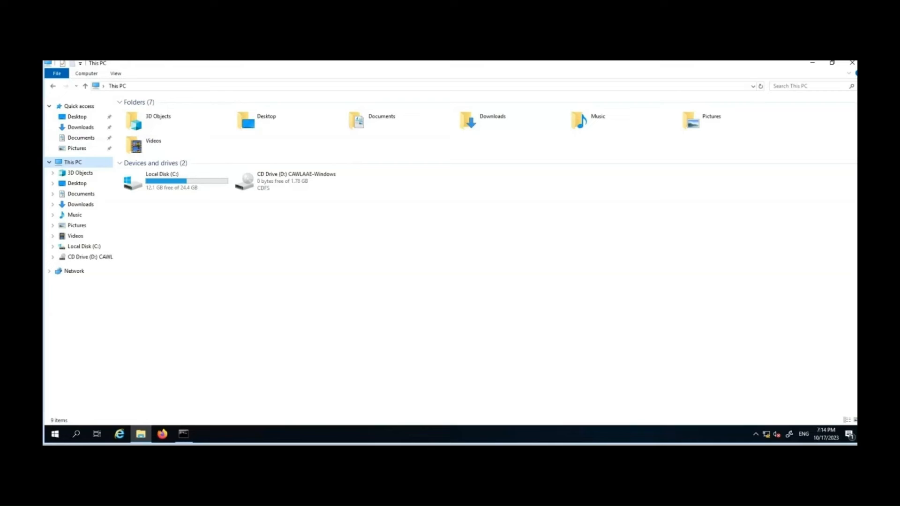
From the Windows installation disc in drive D, run the installer as administrator
double_click(287, 180)
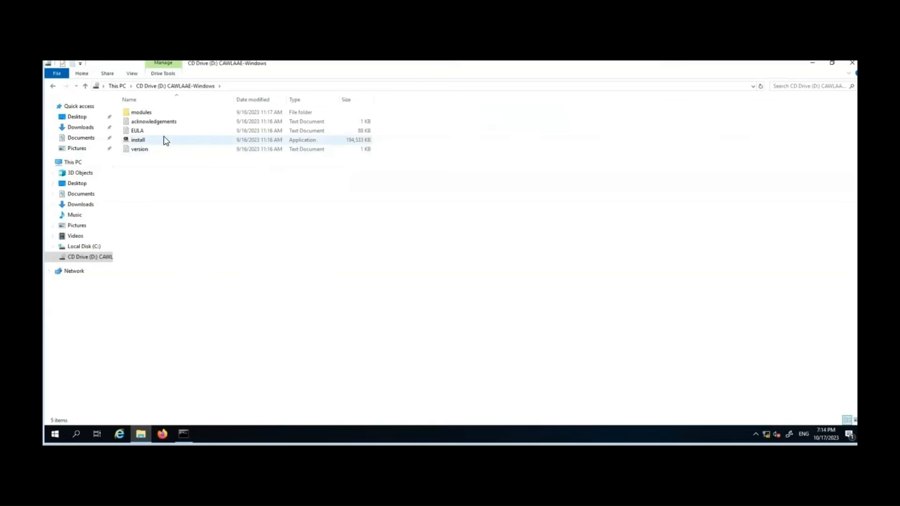
left_click(134, 139)
double_click(132, 144)
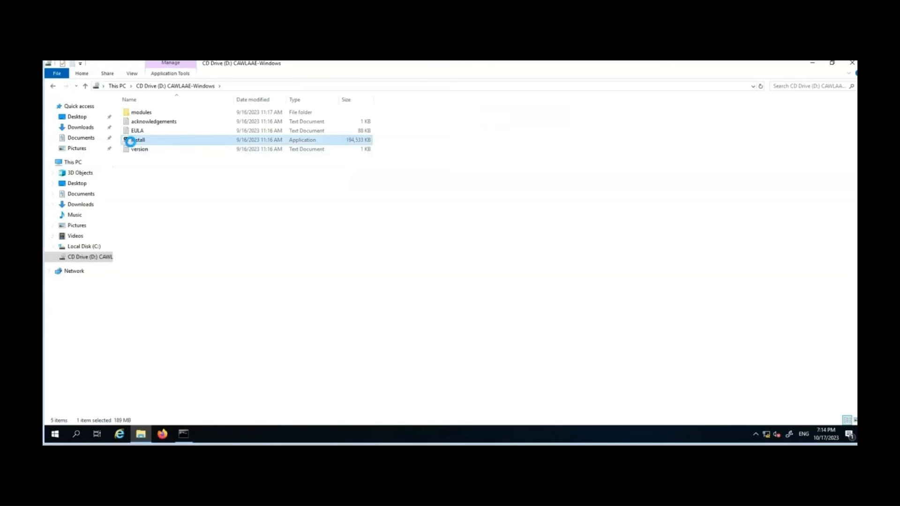
right_click(137, 140)
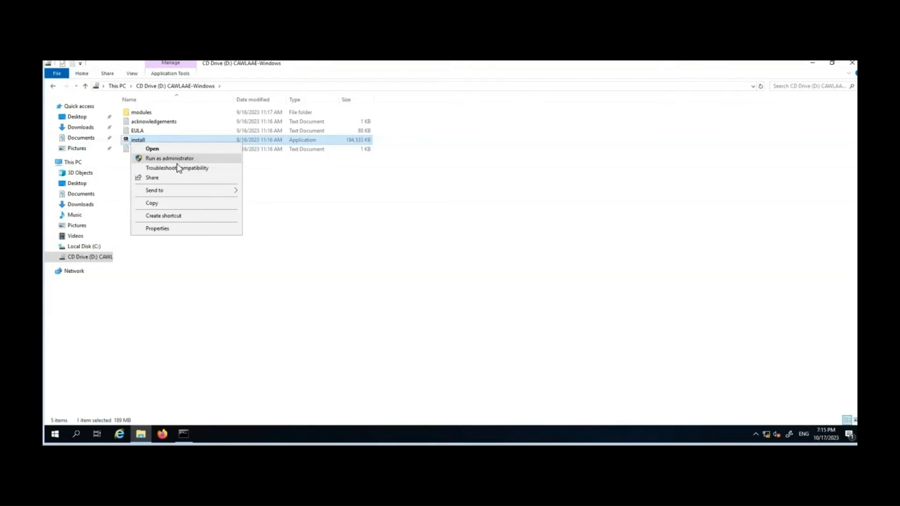
left_click(179, 159)
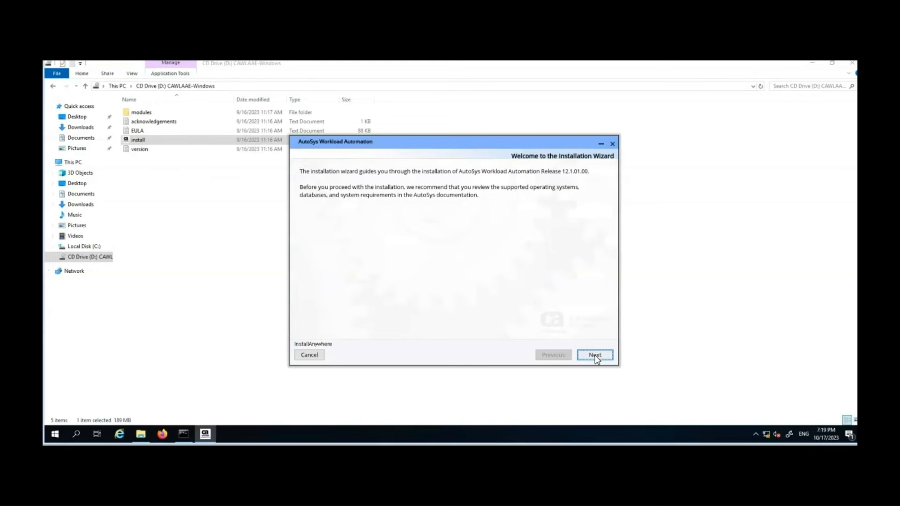
Pass the welcome and license pages, choose Install the product in Custom mode with the bundled Java VM
left_click(595, 355)
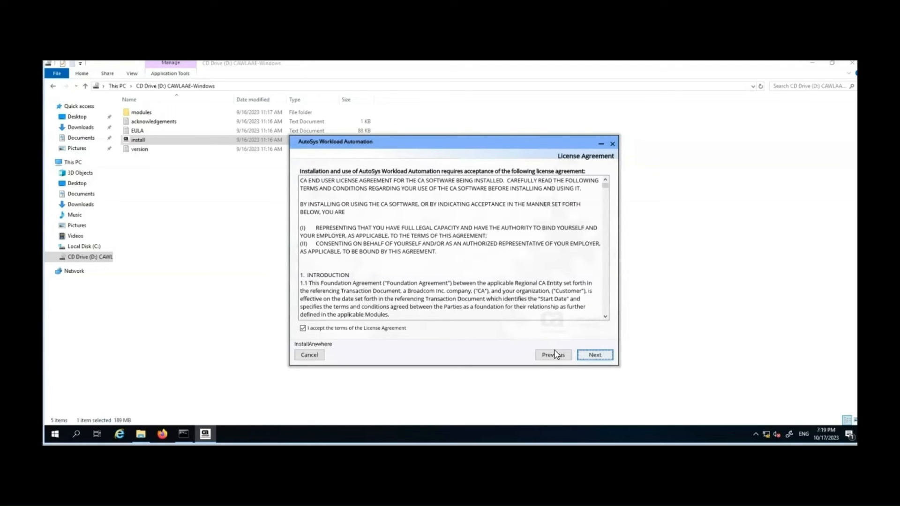
left_click(594, 355)
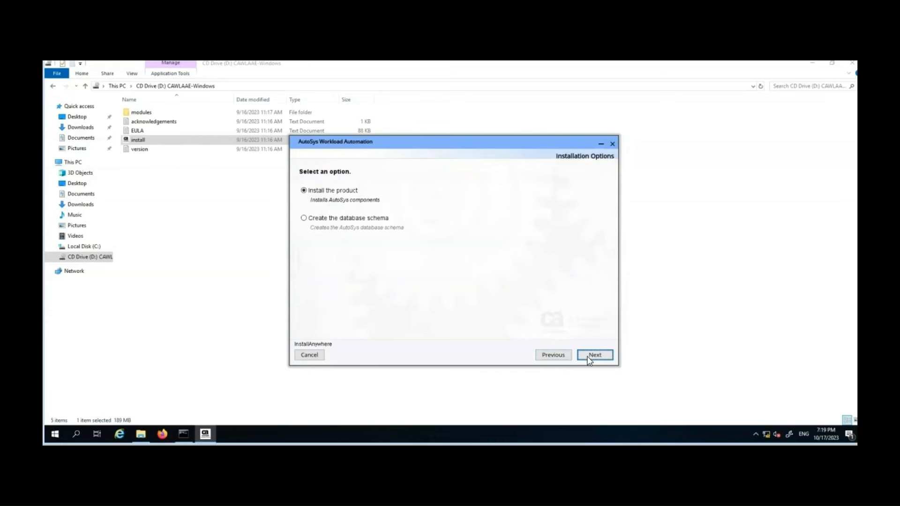
left_click(589, 358)
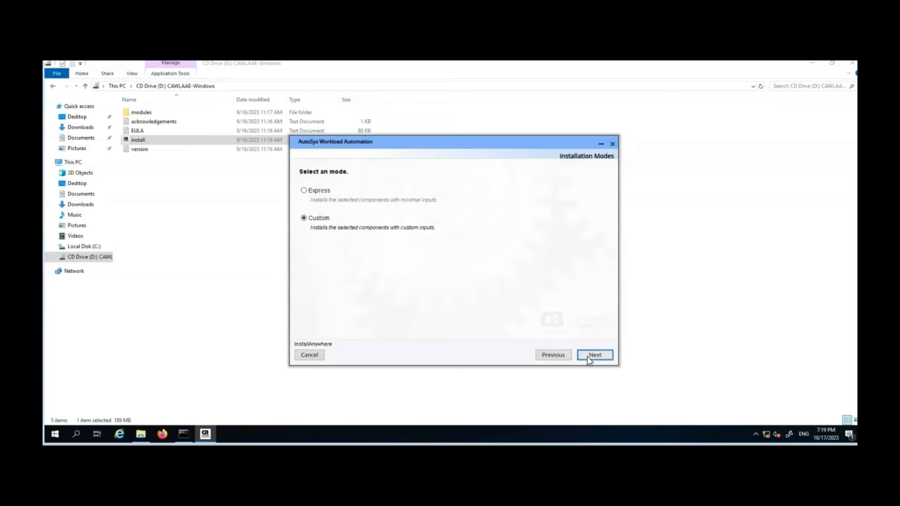
left_click(589, 358)
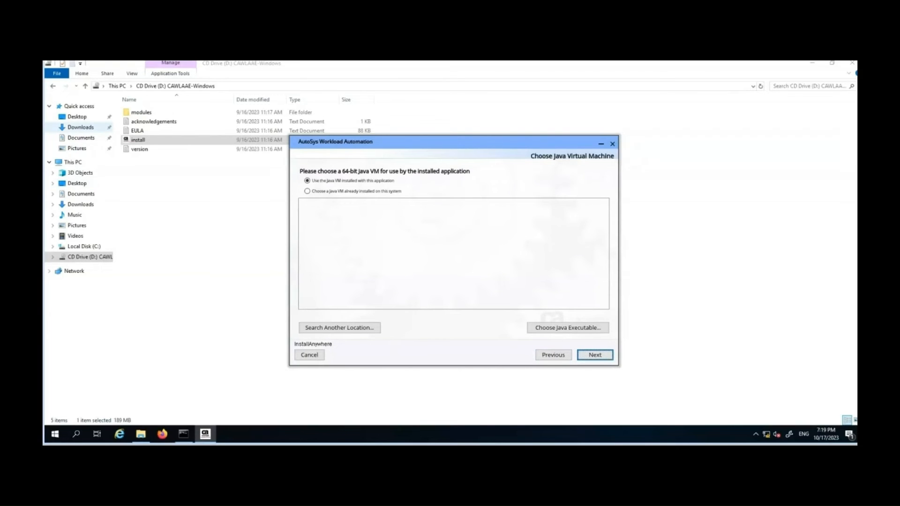
left_click(598, 356)
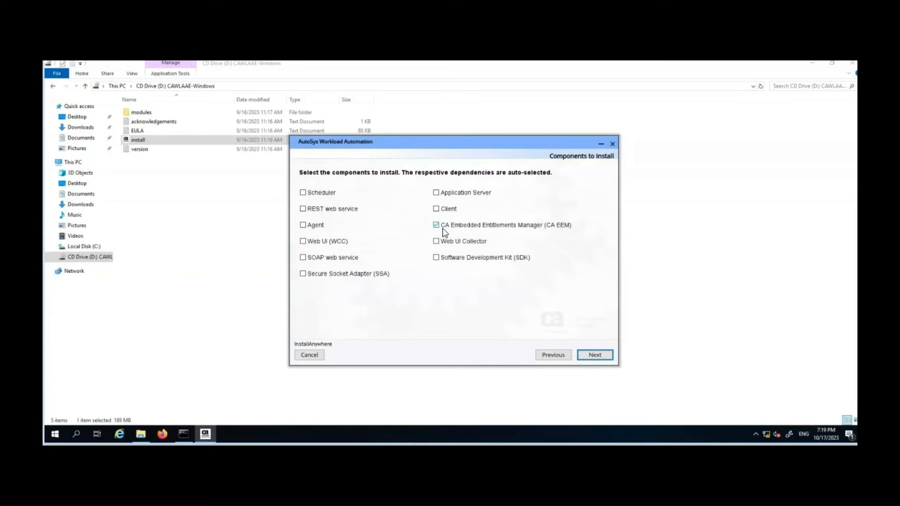
Install only CA EEM to the default path, leaving FIPS 140-2 compliance unchecked
left_click(597, 356)
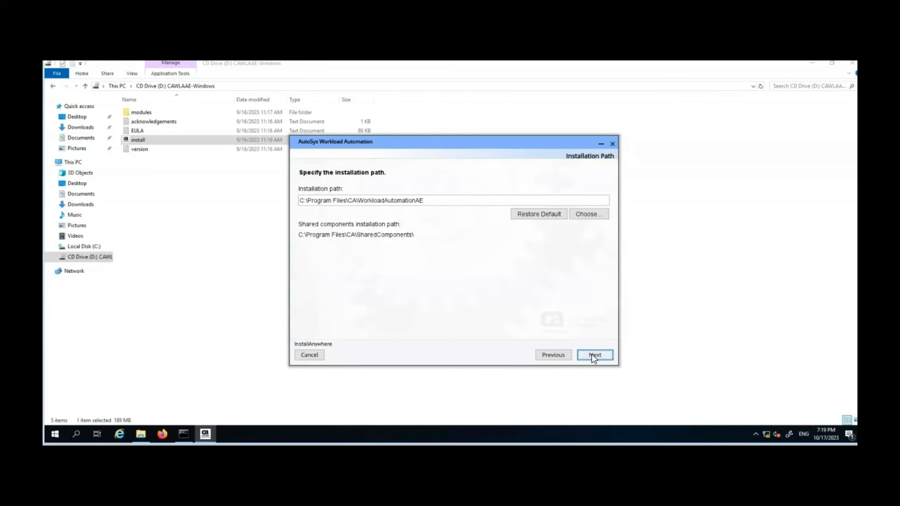
left_click(591, 354)
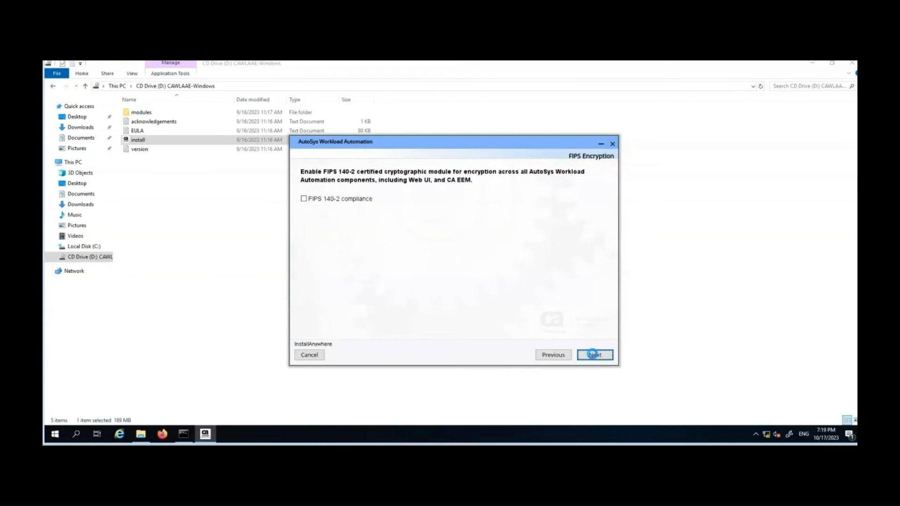
left_click(595, 357)
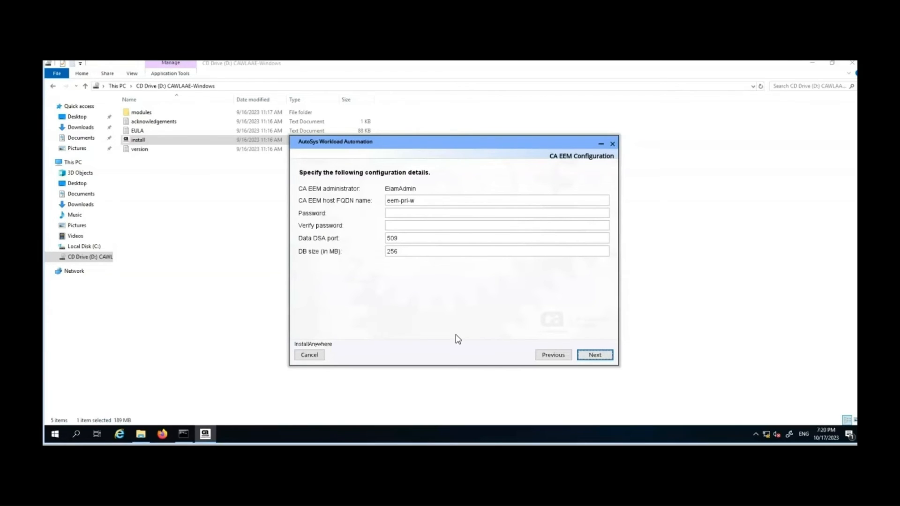
Enter and verify the EiamAdmin password and submit the EEM configuration
left_click(410, 211)
type("***")
type("*****")
key("Tab")
type("*****")
type("****")
left_click(595, 355)
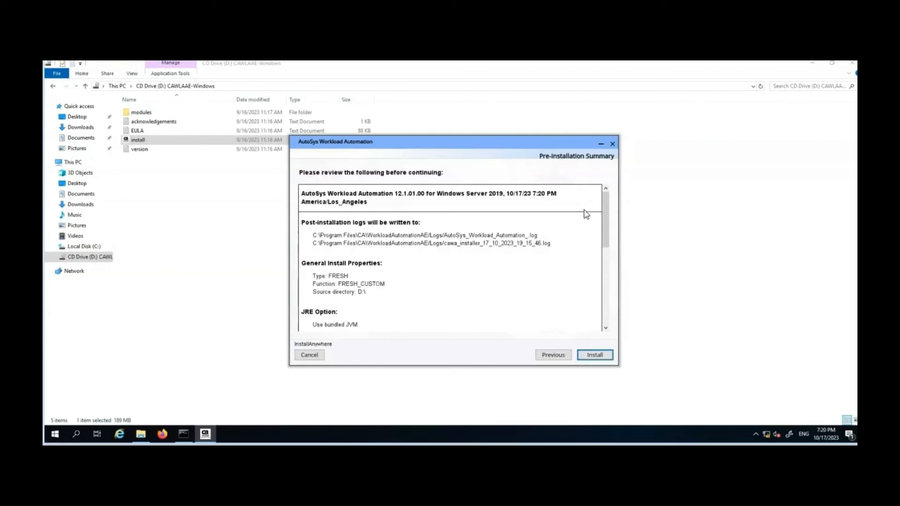
Scroll through the Pre-Installation Summary to review the CA EEM settings
left_click(607, 330)
left_click(607, 331)
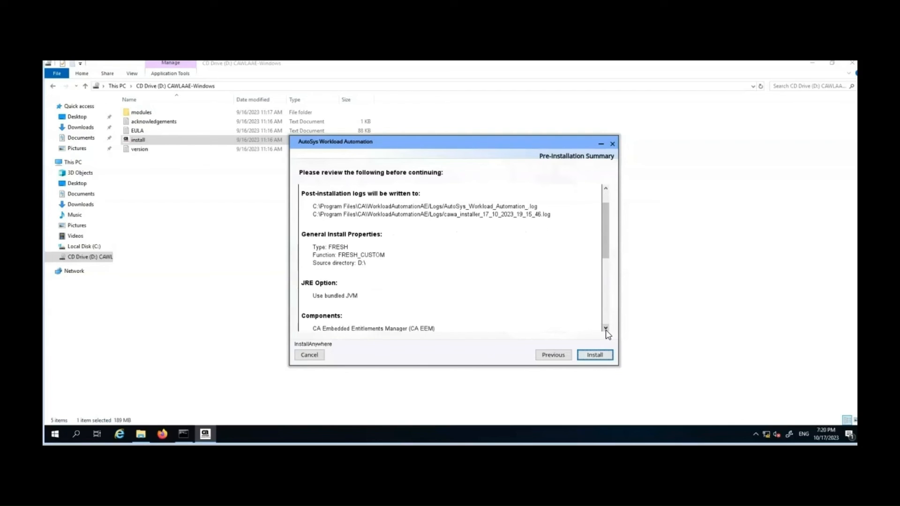
left_click(607, 331)
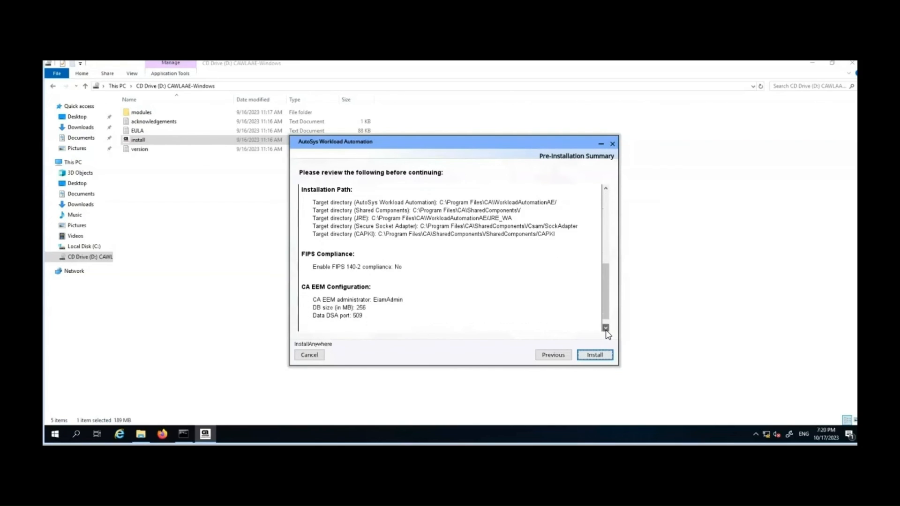
Install CA EEM on the Windows server and close the wizard after Installation Complete
left_click(596, 355)
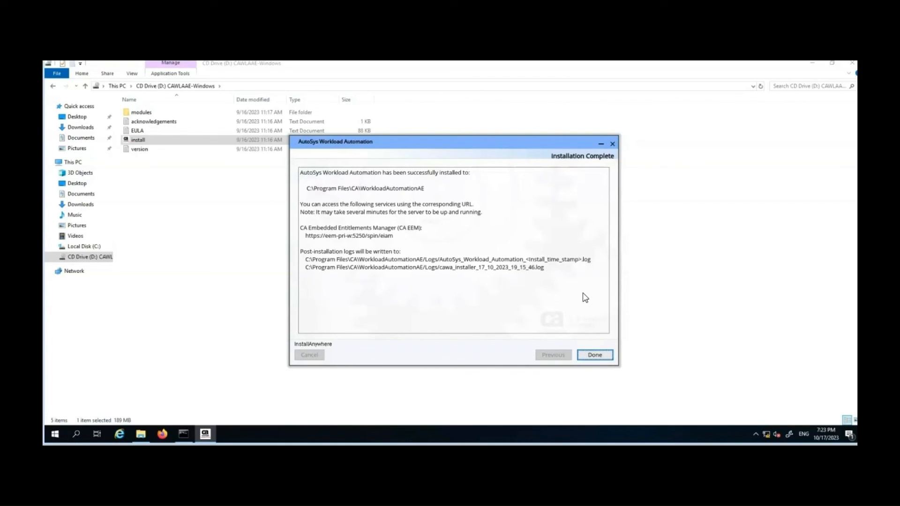
left_click(601, 357)
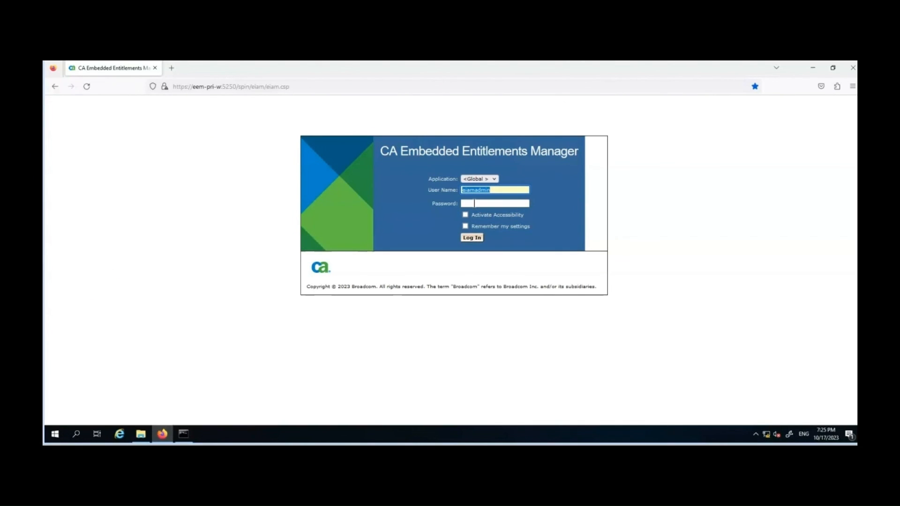
Log in to the EEM console on eem-pri-w as EiamAdmin with the saved password
left_click(474, 203)
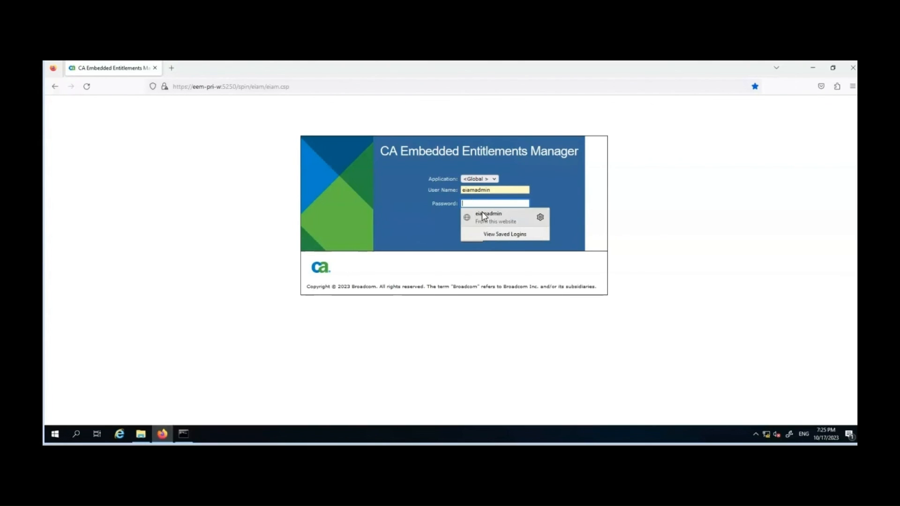
left_click(483, 216)
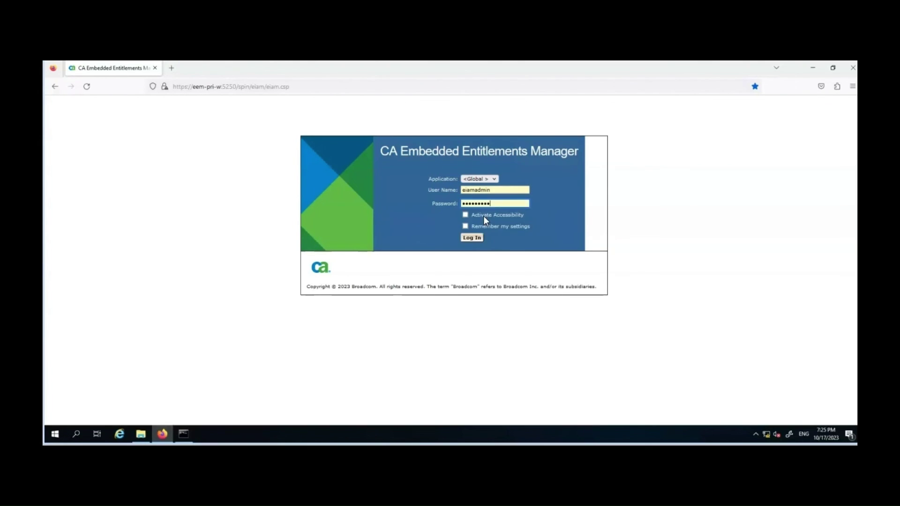
left_click(473, 239)
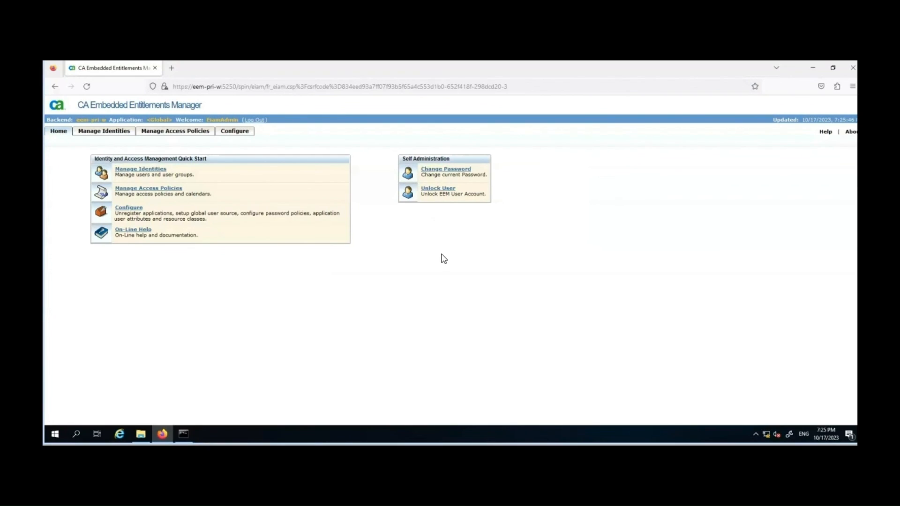
Confirm the EEM Home page loads, view user management, then log out
left_click(138, 171)
left_click(258, 120)
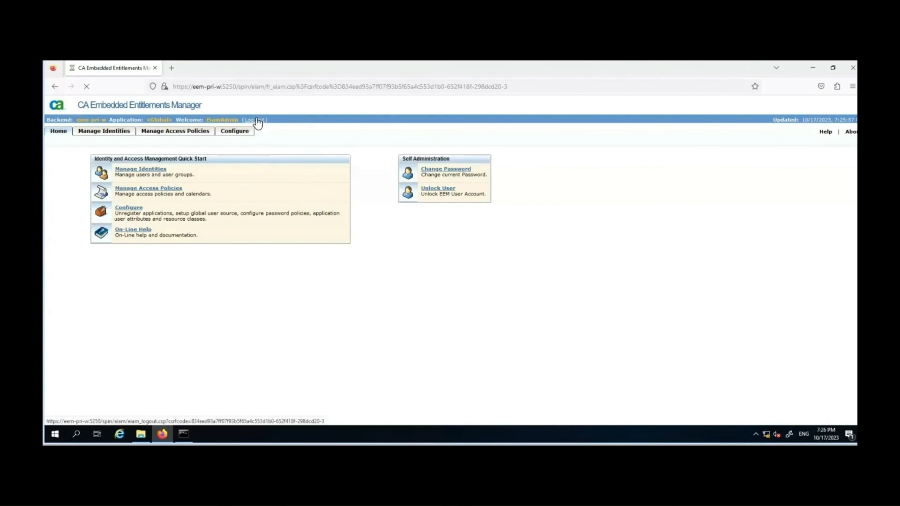